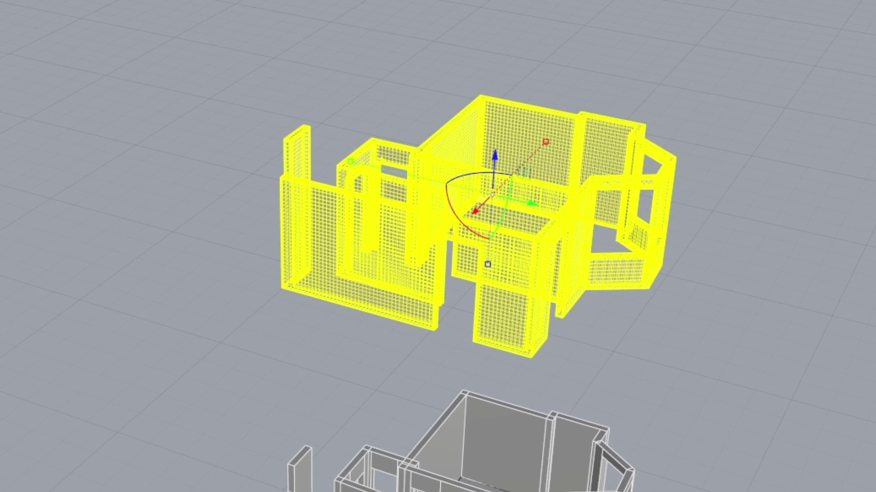
{"action": "right_click_drag", "start_coordinate": [438, 246], "coordinate": [392, 251]}
{"action": "scroll", "coordinate": [561, 150], "scroll_direction": "up", "scroll_amount": 3}
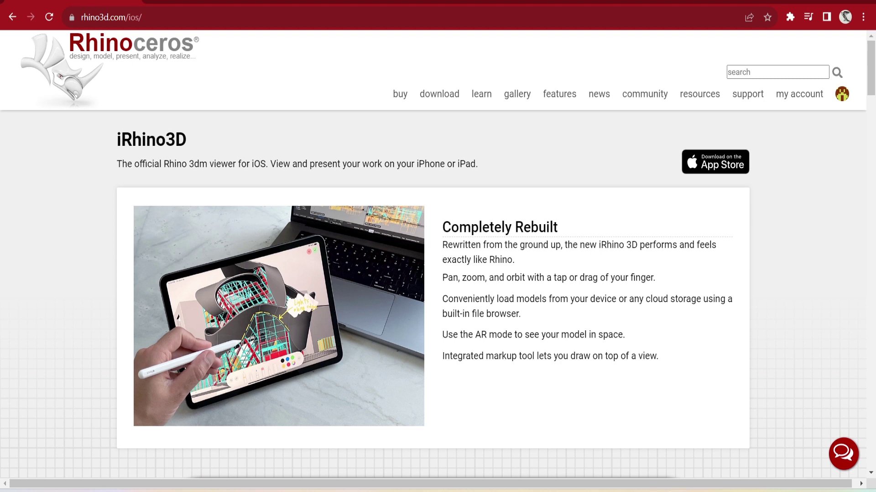
Read through the iRhino3D page, from the app overview to the supported file formats, features and room-scanning section
{"action": "scroll", "coordinate": [438, 255], "scroll_direction": "down", "scroll_amount": 5}
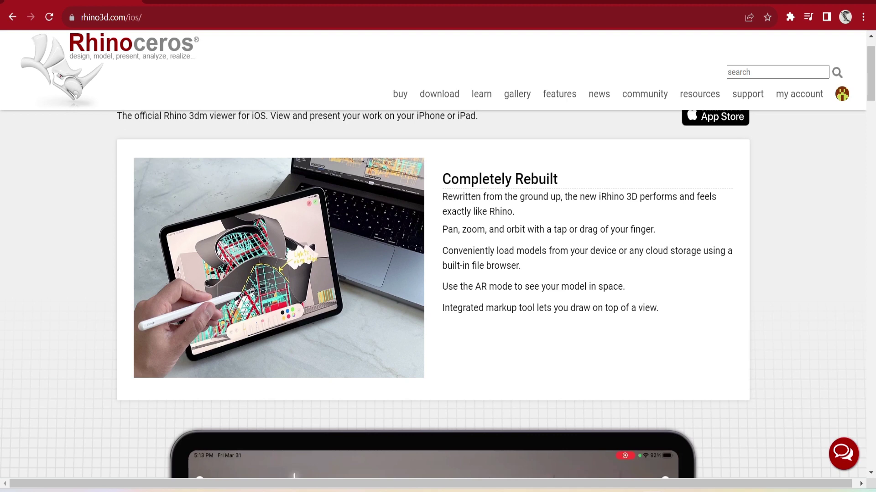
{"action": "scroll", "coordinate": [433, 273], "scroll_direction": "down", "scroll_amount": 3}
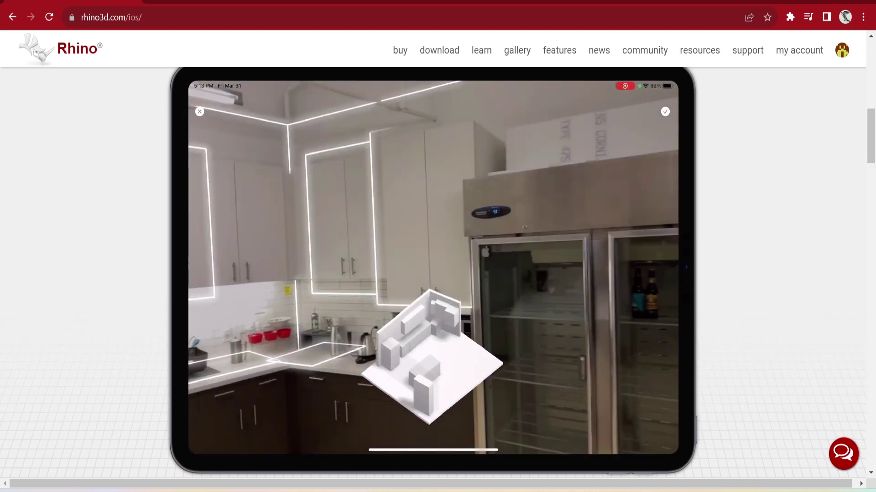
{"action": "scroll", "coordinate": [433, 269], "scroll_direction": "down", "scroll_amount": 4}
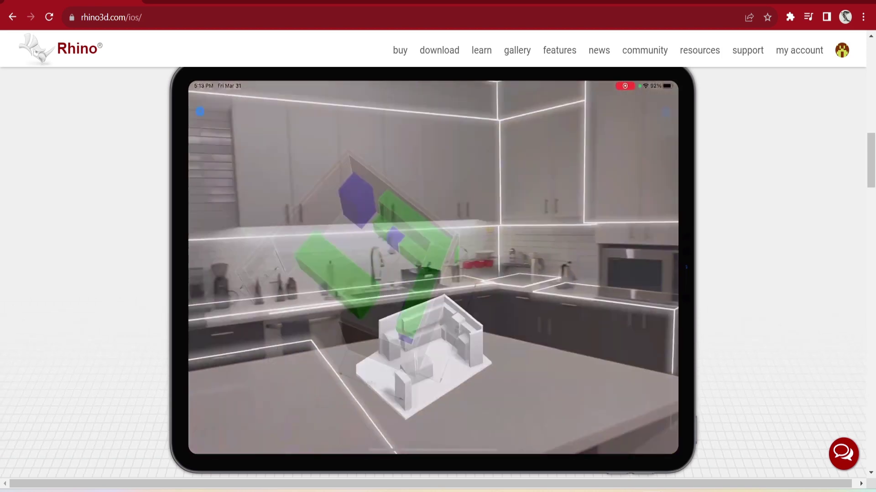
{"action": "scroll", "coordinate": [433, 269], "scroll_direction": "down", "scroll_amount": 3}
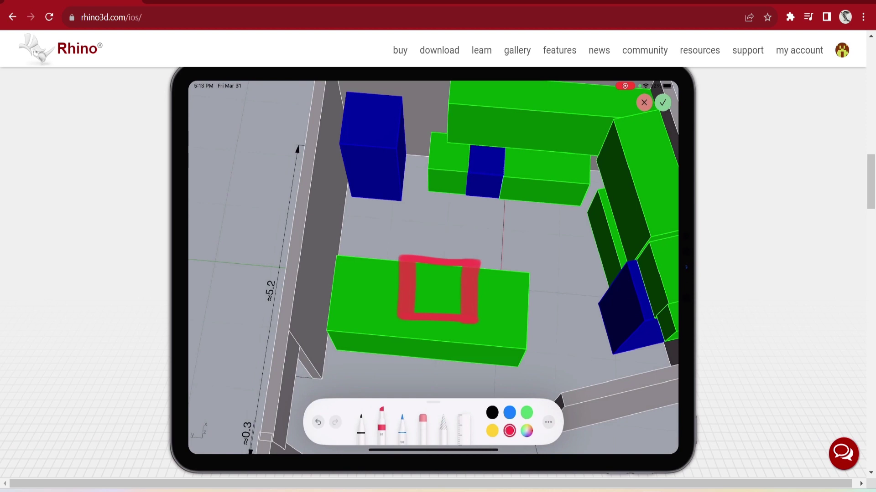
{"action": "scroll", "coordinate": [434, 269], "scroll_direction": "down", "scroll_amount": 2}
{"action": "scroll", "coordinate": [433, 269], "scroll_direction": "down", "scroll_amount": 4}
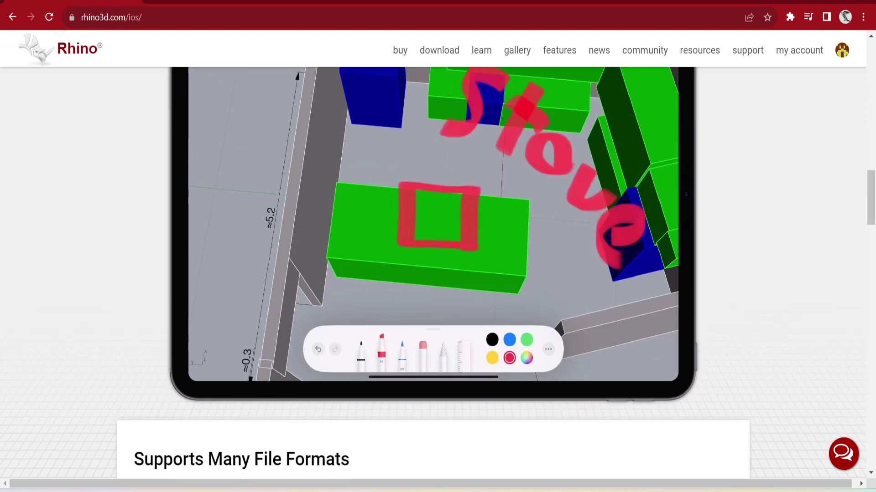
{"action": "scroll", "coordinate": [434, 269], "scroll_direction": "down", "scroll_amount": 3}
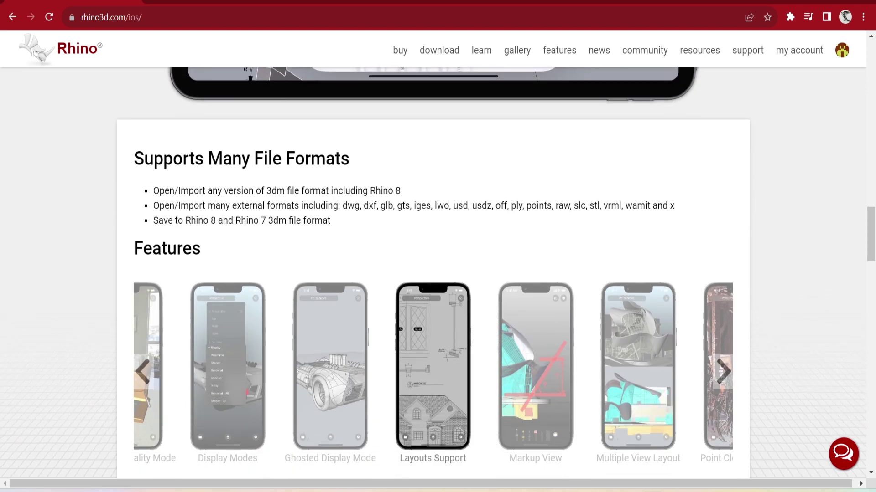
{"action": "scroll", "coordinate": [434, 269], "scroll_direction": "down", "scroll_amount": 1}
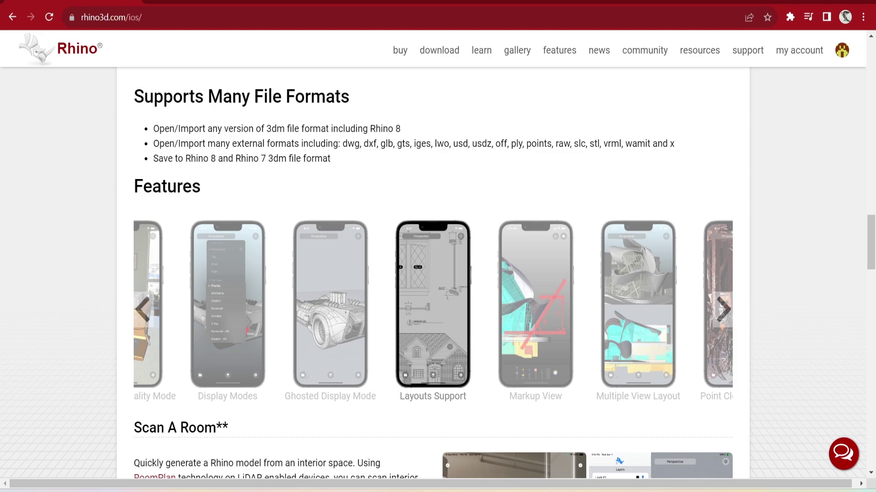
{"action": "scroll", "coordinate": [433, 269], "scroll_direction": "down", "scroll_amount": 1}
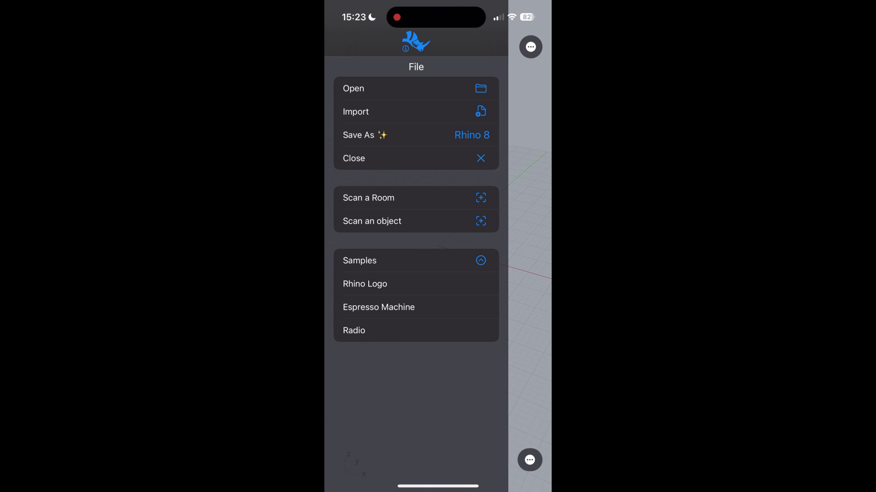
Scan the room and save the resulting model as "Entrance hall" in the iRhino 3D folder
{"action": "left_click", "coordinate": [415, 197]}
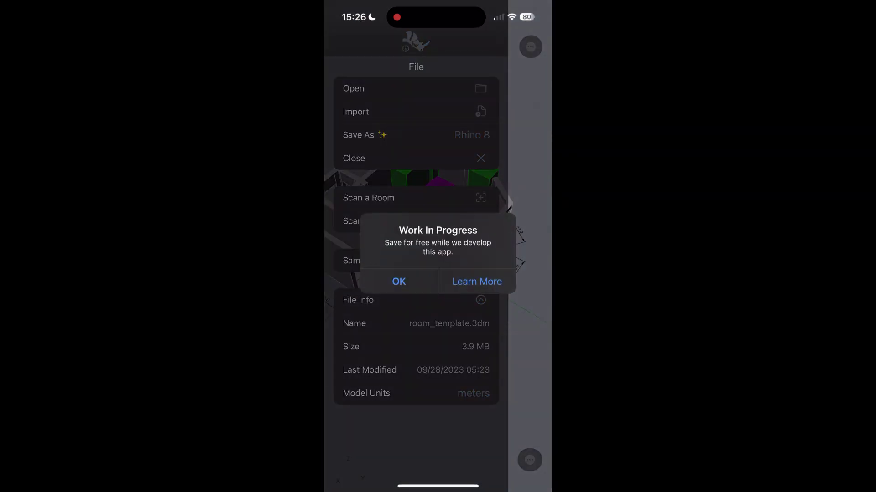
{"action": "left_click", "coordinate": [399, 282]}
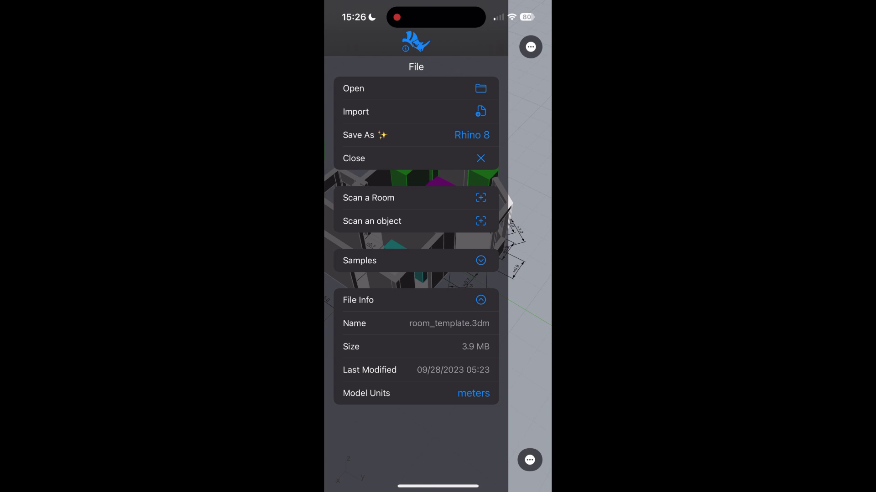
{"action": "left_click", "coordinate": [383, 454]}
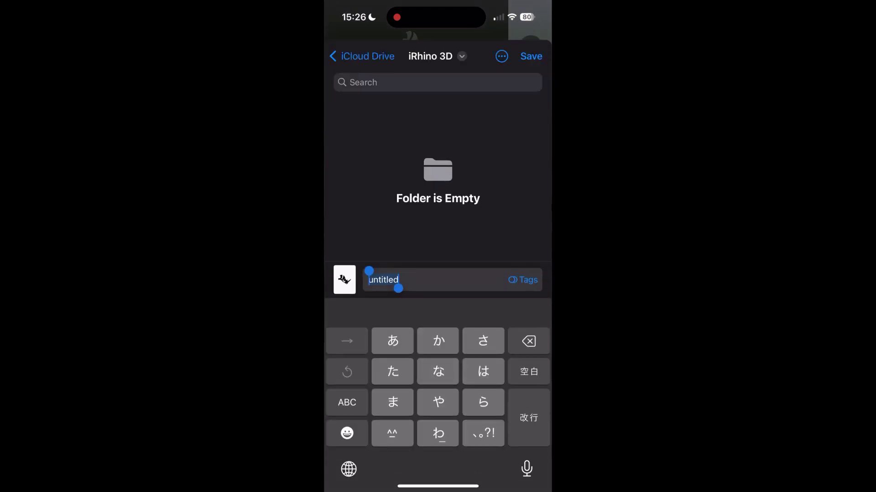
{"action": "left_click", "coordinate": [349, 469]}
{"action": "type", "text": "Entrance hall"}
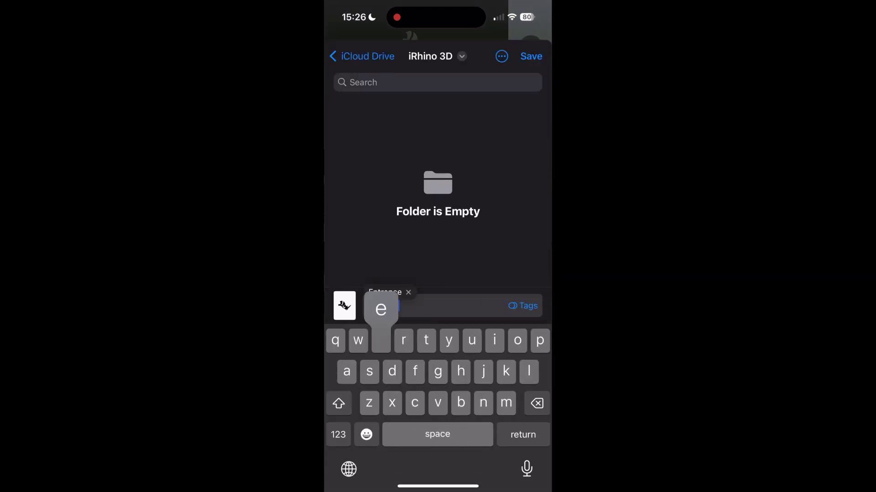
{"action": "left_click", "coordinate": [531, 56]}
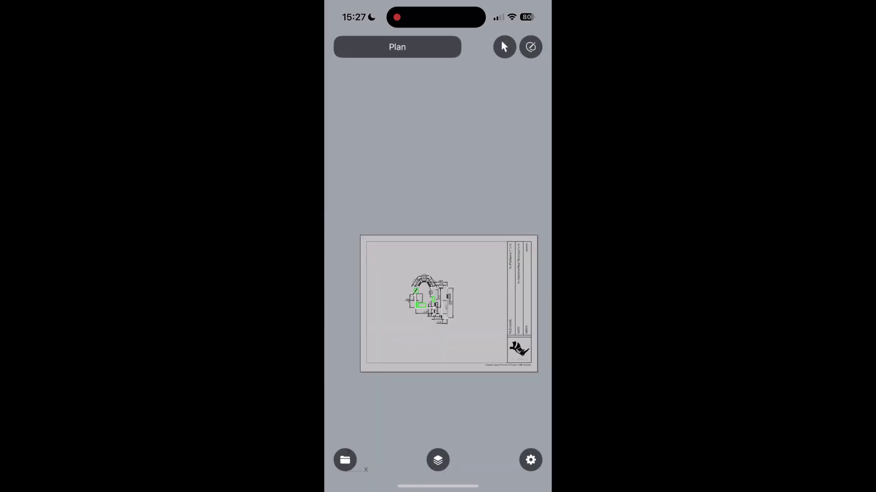
View the scanned model in the four-viewport display instead of the Plan layout, and in one more view
{"action": "left_click", "coordinate": [398, 47]}
{"action": "left_click", "coordinate": [410, 258]}
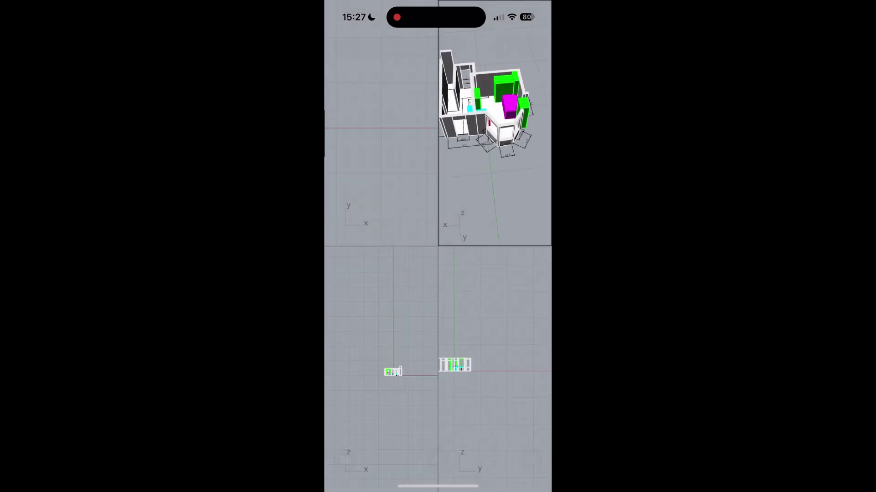
{"action": "left_click", "coordinate": [397, 47]}
{"action": "left_click", "coordinate": [413, 285]}
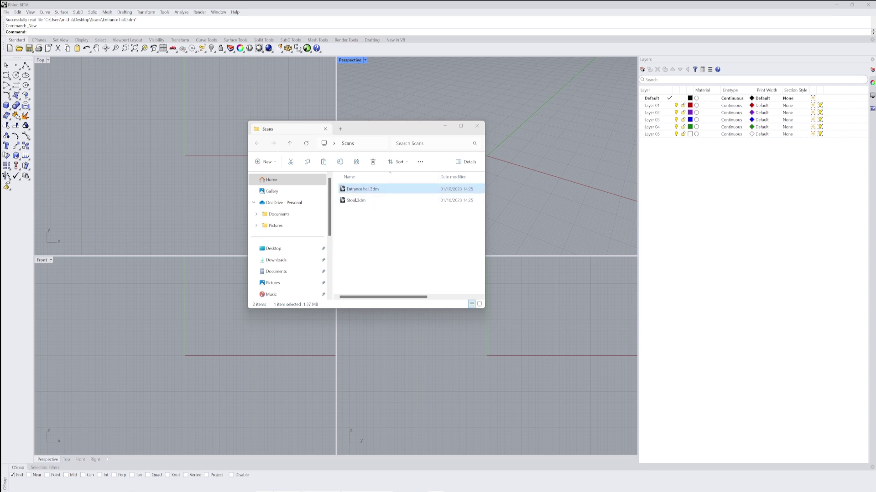
Open Entrance hall.3dm from the Scans folder in desktop Rhino, accepting the substitute font
{"action": "left_click_drag", "start_coordinate": [375, 189], "coordinate": [407, 172]}
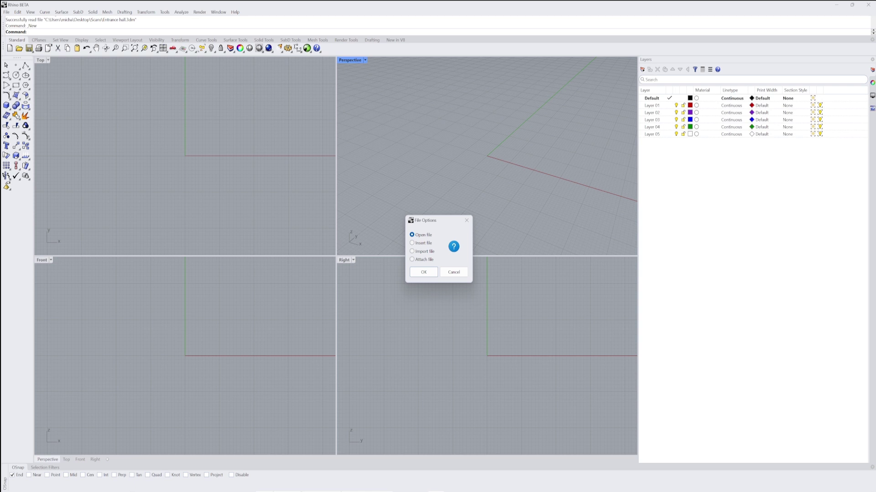
{"action": "key", "text": "Return"}
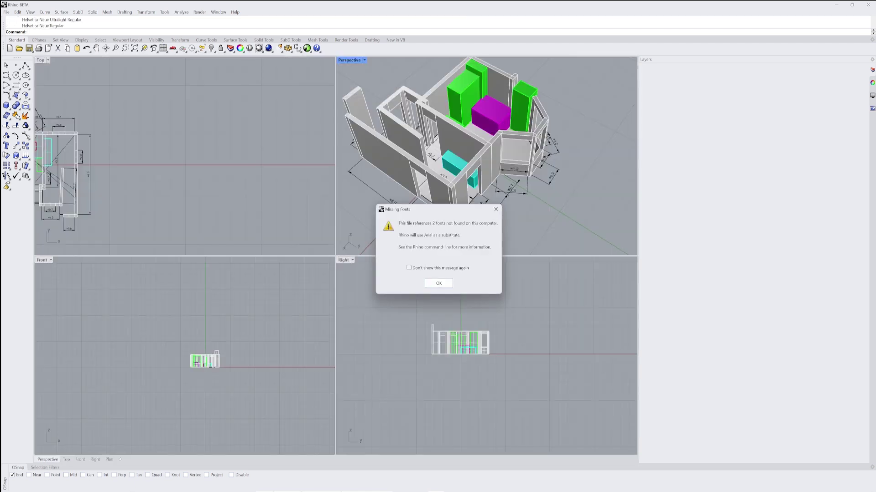
{"action": "key", "text": "Return"}
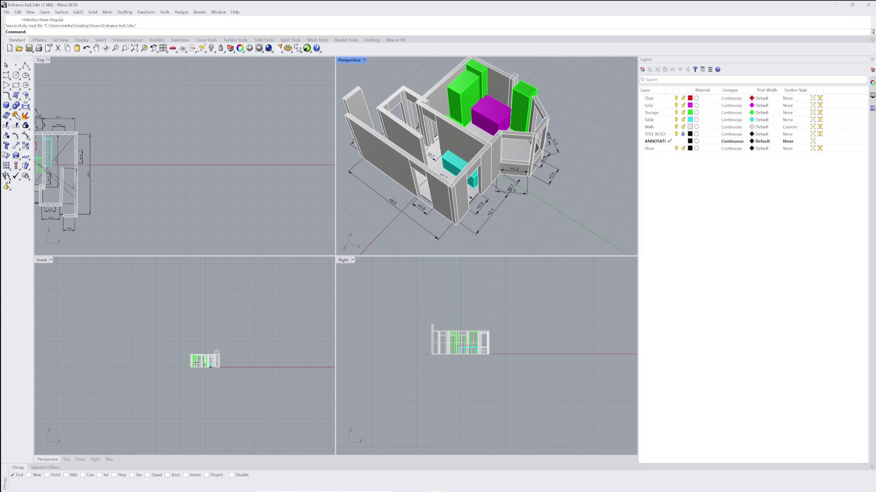
Maximize the Perspective viewport and examine the scanned room model from several angles, including from above
{"action": "key", "text": "ctrl+m"}
{"action": "scroll", "coordinate": [449, 363], "scroll_direction": "down", "scroll_amount": 3}
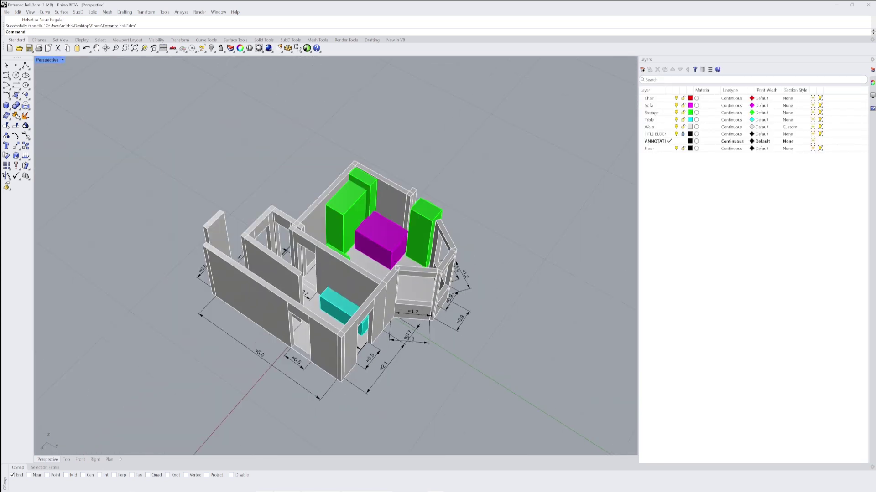
{"action": "right_click_drag", "start_coordinate": [450, 363], "coordinate": [443, 336]}
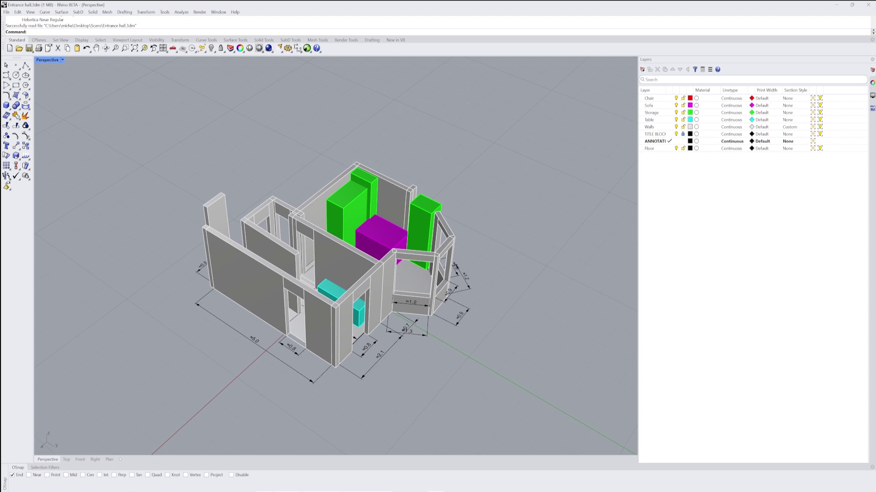
{"action": "right_click_drag", "start_coordinate": [443, 336], "coordinate": [367, 394]}
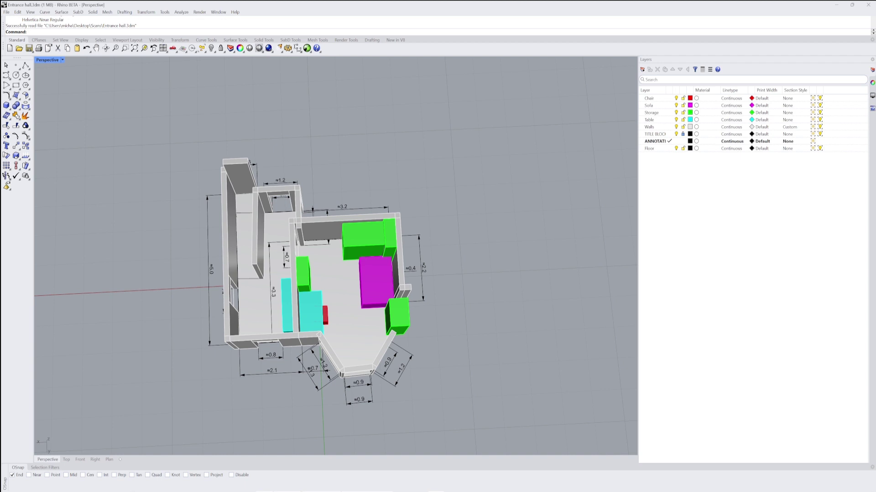
Go through the furniture layers, starting with Chair and Sofa, to check how the scanned objects are organized
{"action": "left_click", "coordinate": [648, 99]}
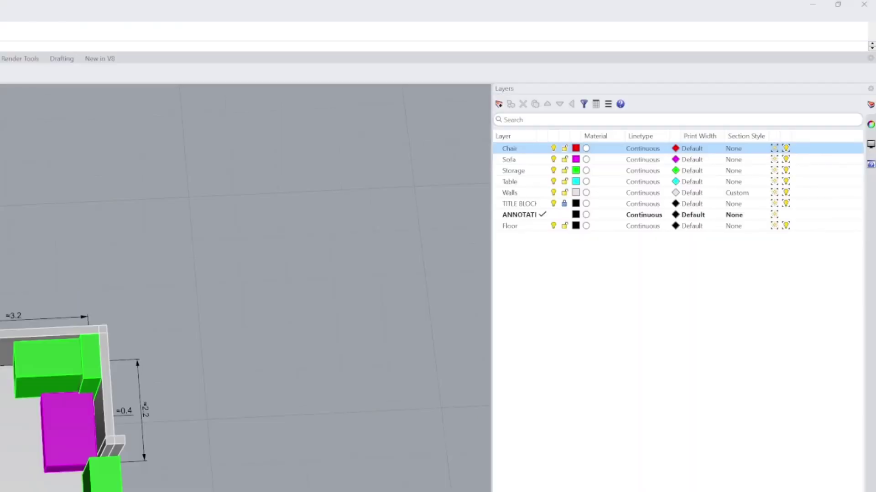
{"action": "key", "text": "Down"}
{"action": "key", "text": "Down"}
{"action": "key", "text": "Down"}
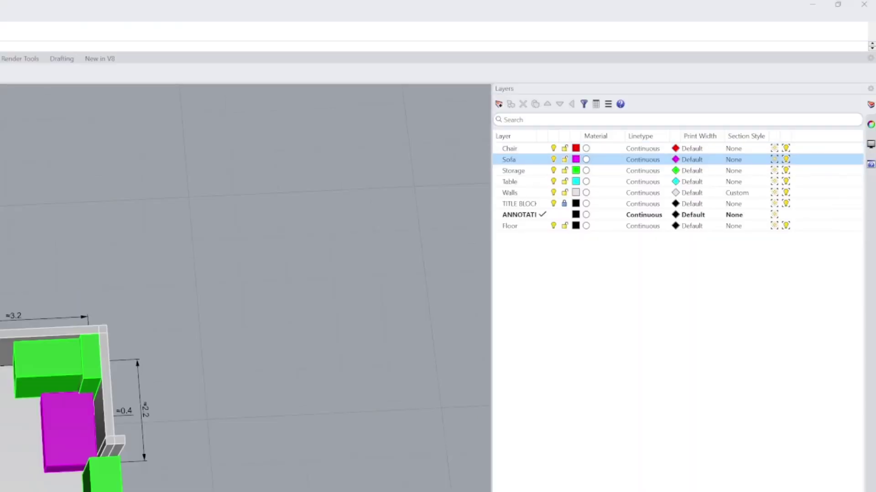
{"action": "key", "text": "Escape"}
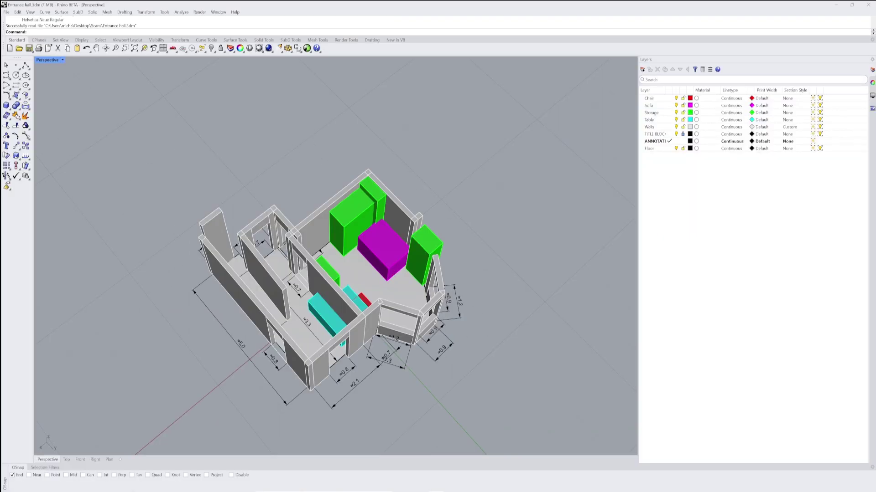
Turn the Table layer off and on again to check its objects, and briefly select the sofa block
{"action": "scroll", "coordinate": [283, 344], "scroll_direction": "up", "scroll_amount": 5}
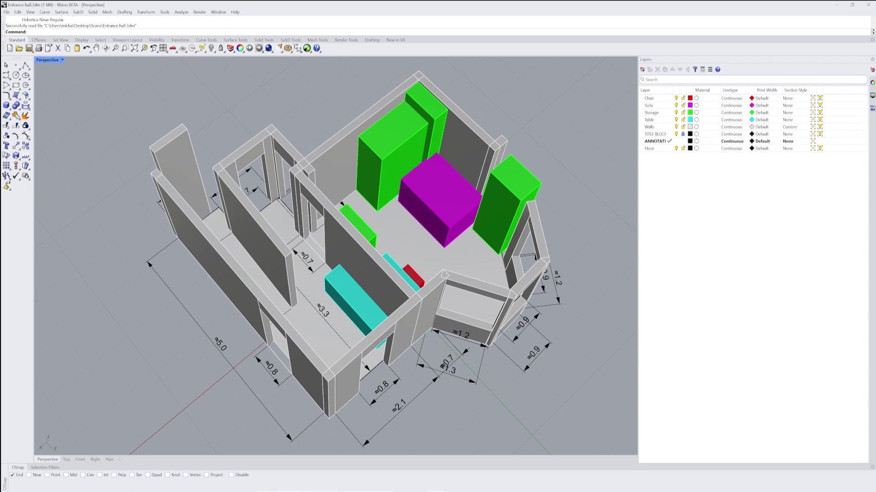
{"action": "left_click", "coordinate": [649, 120]}
{"action": "left_click", "coordinate": [676, 120]}
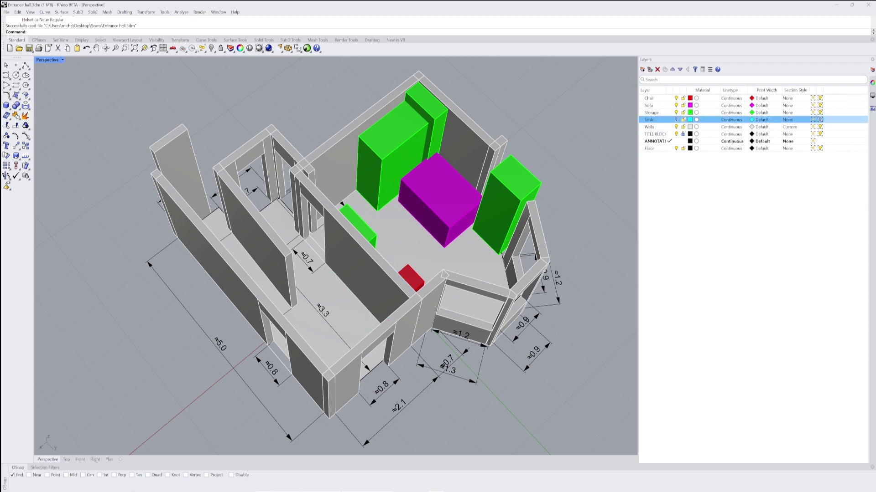
{"action": "left_click", "coordinate": [676, 119]}
{"action": "right_click_drag", "start_coordinate": [410, 255], "coordinate": [408, 278]}
{"action": "scroll", "coordinate": [475, 192], "scroll_direction": "up", "scroll_amount": 4}
{"action": "left_click", "coordinate": [431, 243]}
{"action": "key", "text": "Escape"}
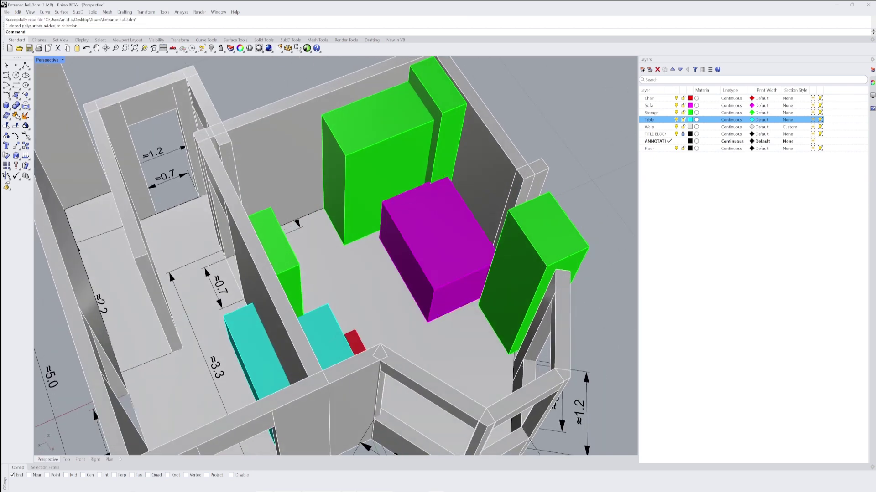
Delete the large Storage block that stands against the long wall behind the sofa
{"action": "left_click", "coordinate": [675, 112]}
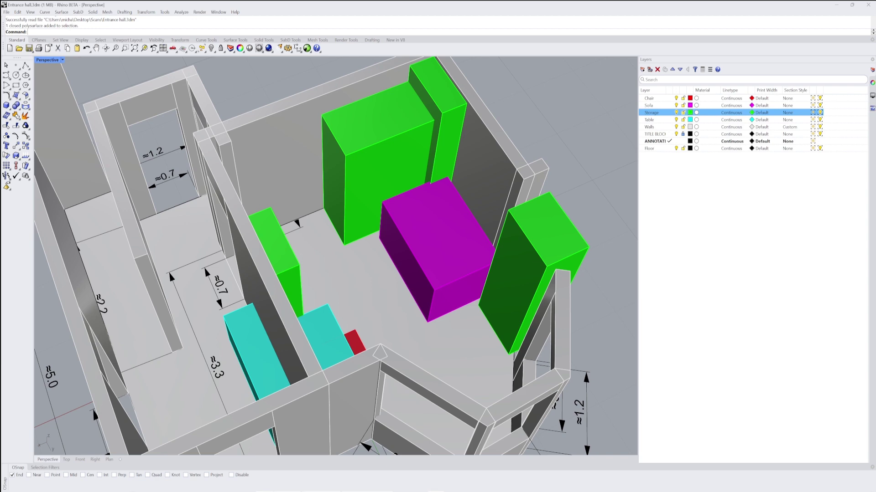
{"action": "left_click", "coordinate": [379, 166]}
{"action": "key", "text": "Delete"}
{"action": "scroll", "coordinate": [335, 255], "scroll_direction": "down", "scroll_amount": 3}
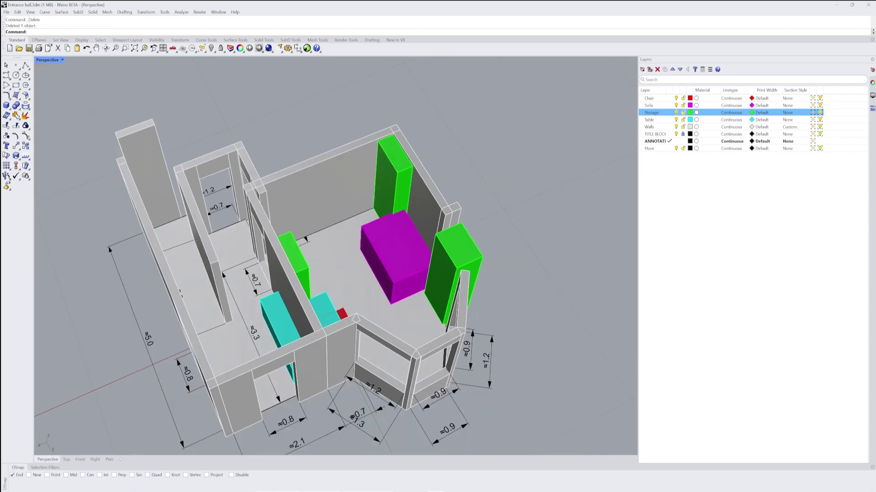
{"action": "scroll", "coordinate": [387, 289], "scroll_direction": "down", "scroll_amount": 2}
{"action": "right_click_drag", "start_coordinate": [387, 289], "coordinate": [269, 269]}
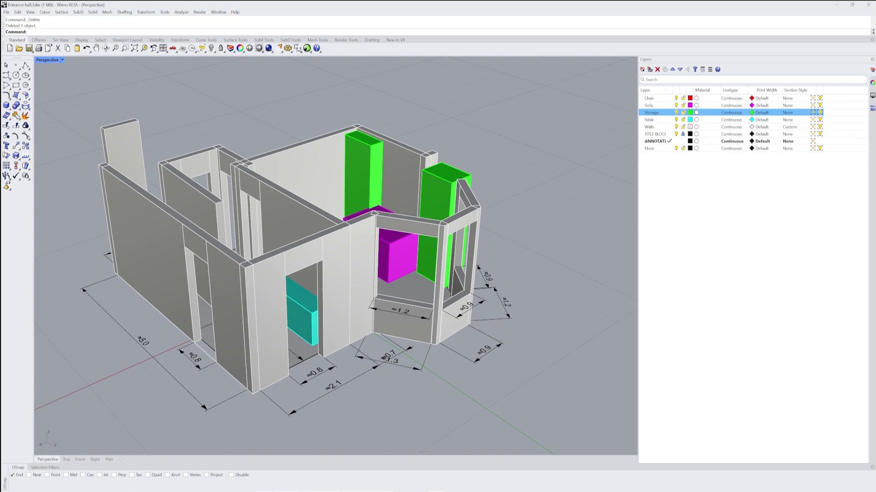
Show the floor plan in the Top viewport and set its display mode to Shaded
{"action": "left_click", "coordinate": [66, 459]}
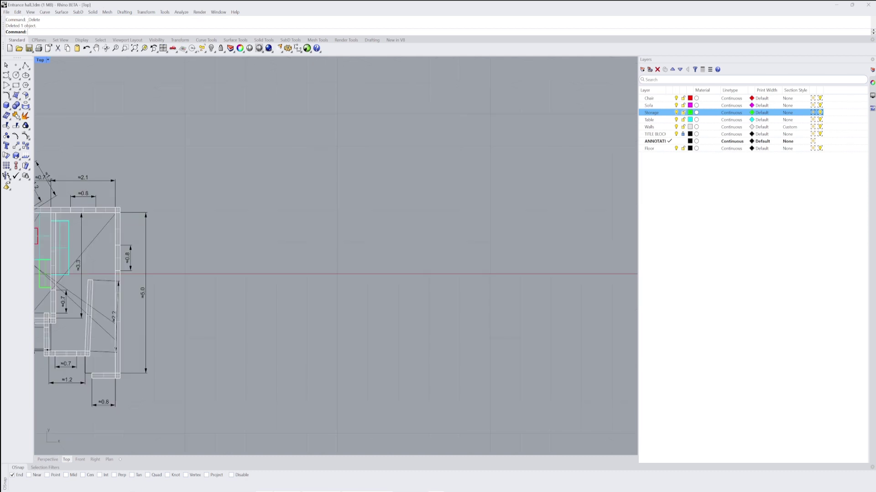
{"action": "scroll", "coordinate": [461, 273], "scroll_direction": "down", "scroll_amount": 6}
{"action": "scroll", "coordinate": [235, 272], "scroll_direction": "up", "scroll_amount": 6}
{"action": "left_click", "coordinate": [48, 59]}
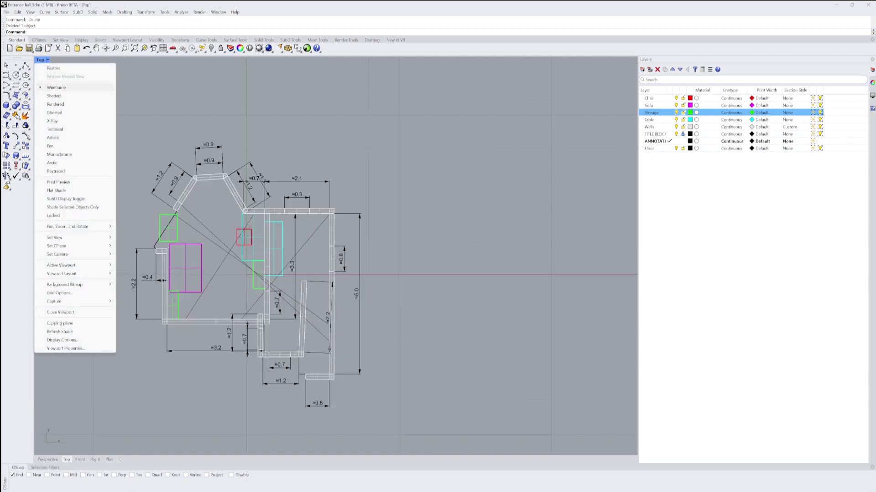
{"action": "left_click", "coordinate": [55, 96]}
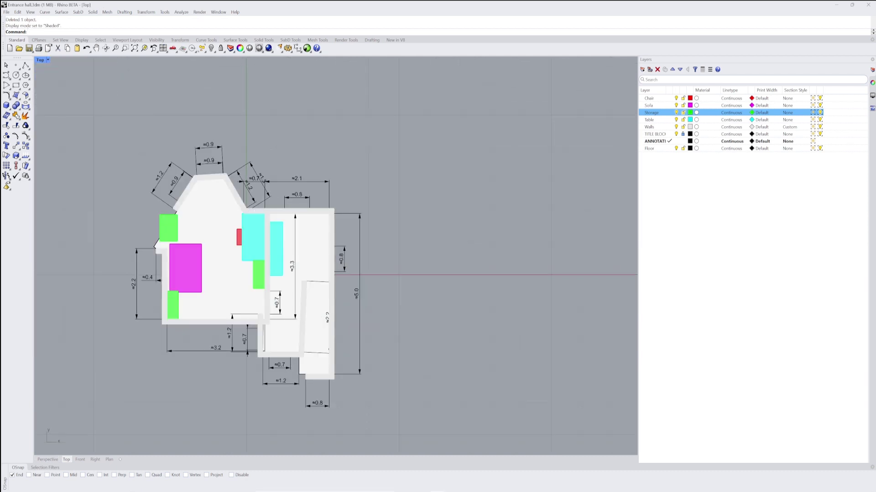
{"action": "scroll", "coordinate": [104, 219], "scroll_direction": "up", "scroll_amount": 2}
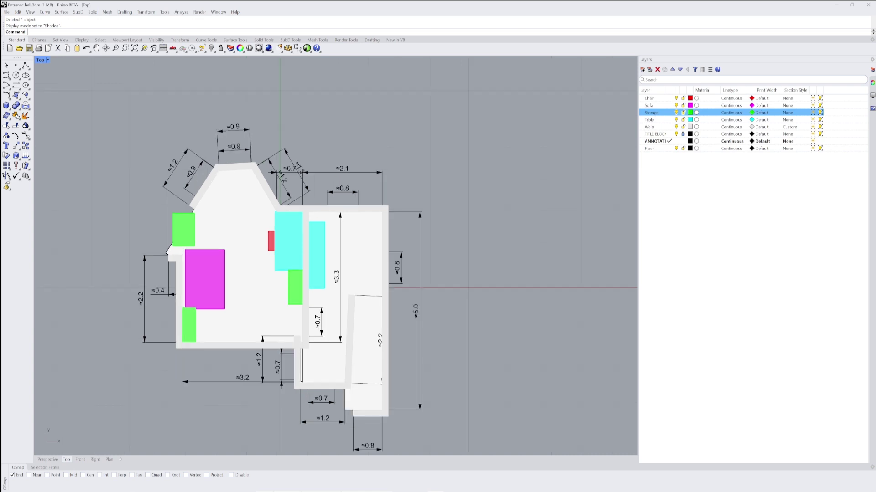
{"action": "scroll", "coordinate": [467, 256], "scroll_direction": "down", "scroll_amount": 2}
{"action": "scroll", "coordinate": [324, 329], "scroll_direction": "up", "scroll_amount": 2}
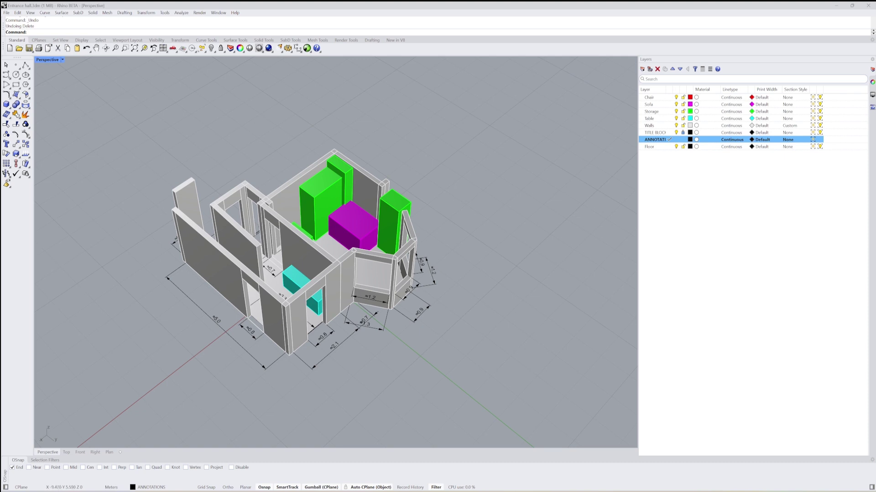
Hide the Chair, Sofa, Storage, Table and ANNOTATIONS layers, making TITLE BLOCK the current layer
{"action": "left_click", "coordinate": [676, 97]}
{"action": "left_click", "coordinate": [676, 104]}
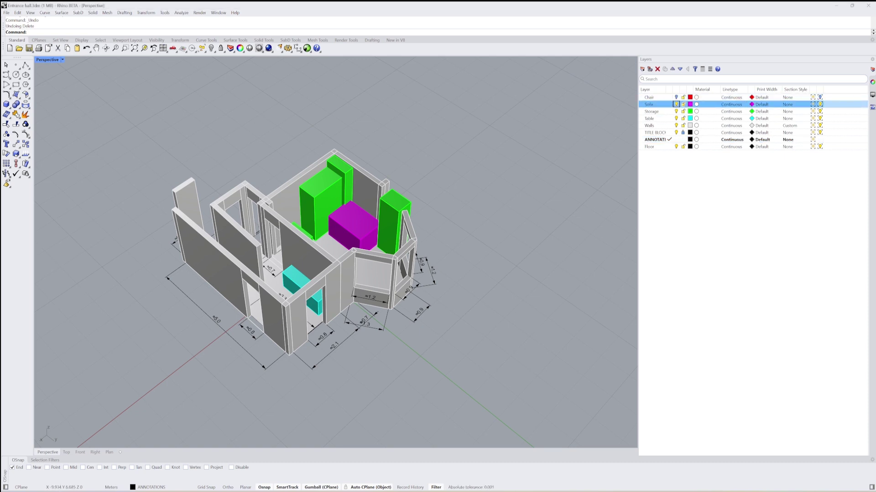
{"action": "left_click", "coordinate": [675, 111]}
{"action": "left_click", "coordinate": [676, 118]}
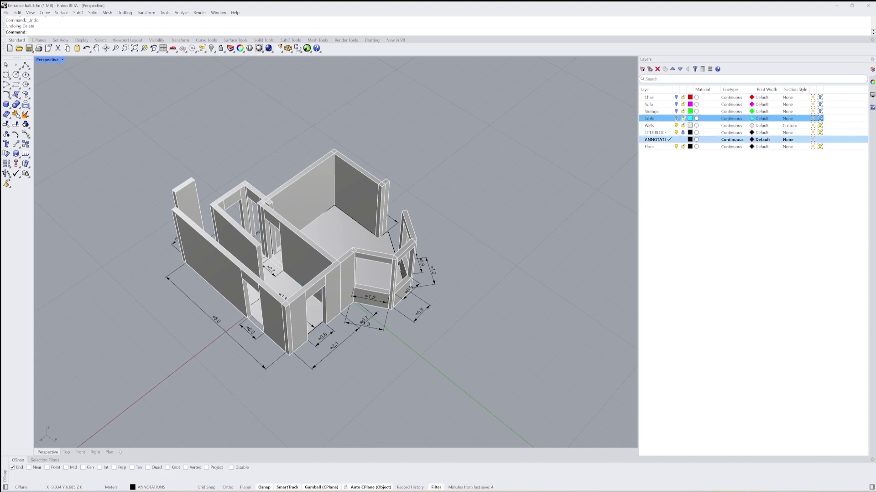
{"action": "left_click", "coordinate": [652, 97]}
{"action": "double_click", "coordinate": [654, 133]}
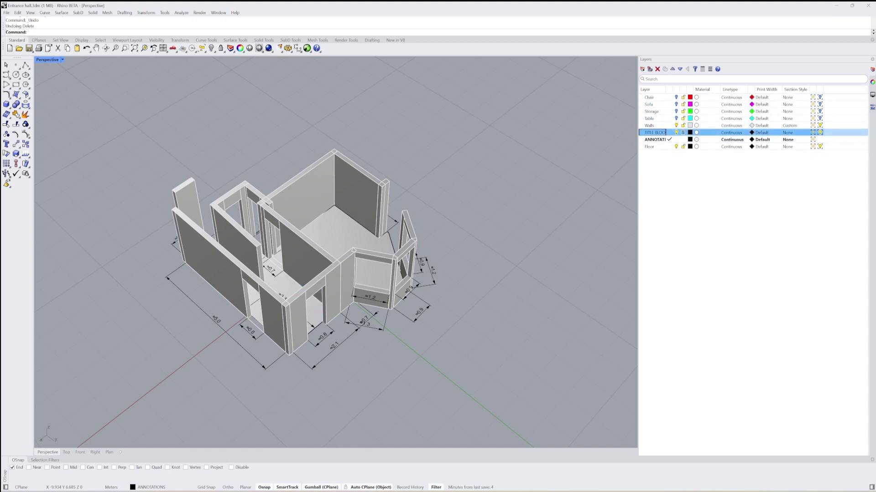
{"action": "left_click", "coordinate": [676, 139]}
Copy the narrow wall piece beside the open gap near the bay window to its outer bottom corner
{"action": "right_click_drag", "start_coordinate": [458, 265], "coordinate": [322, 301]}
{"action": "scroll", "coordinate": [322, 301], "scroll_direction": "up", "scroll_amount": 8}
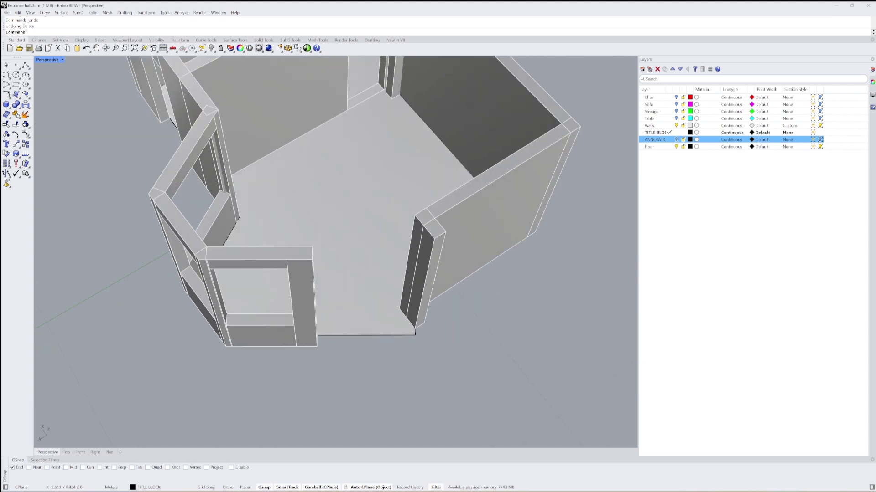
{"action": "left_click", "coordinate": [420, 274]}
{"action": "type", "text": "Copy"}
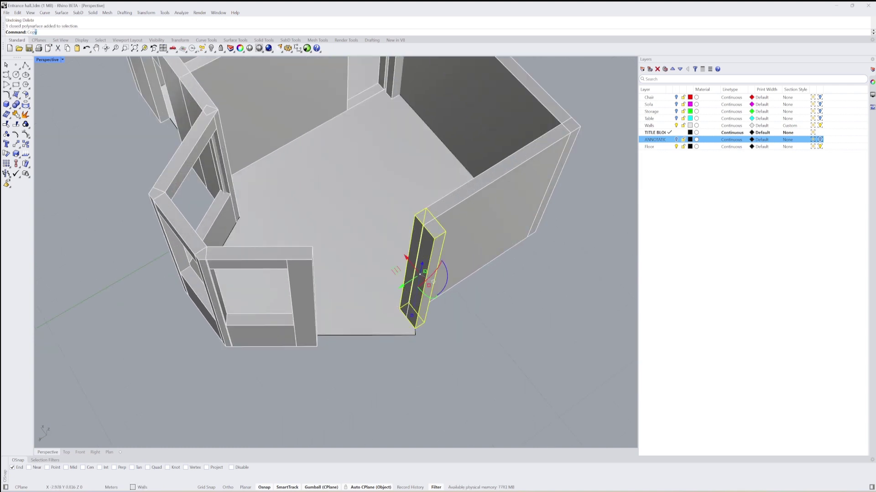
{"action": "key", "text": "Return"}
{"action": "left_click", "coordinate": [408, 302]}
{"action": "left_click", "coordinate": [415, 329]}
{"action": "key", "text": "Return"}
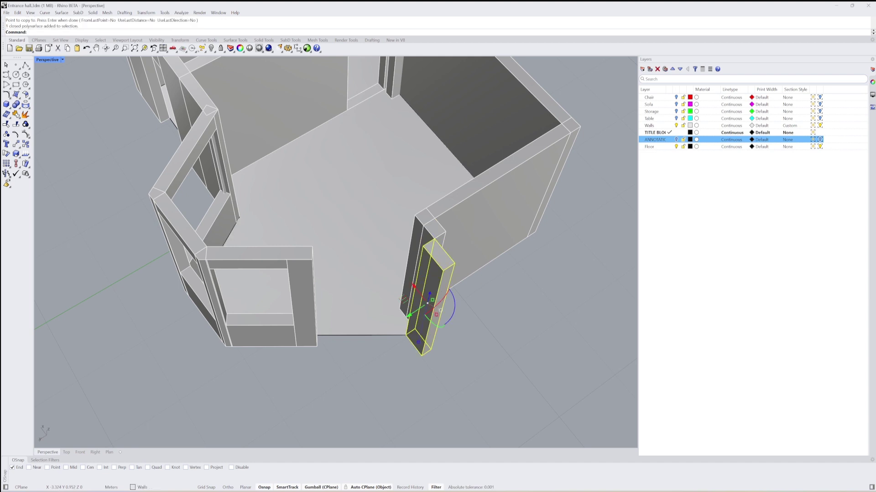
Rotate the copied wall piece 90 degrees and move it so its bottom corner meets the original piece's outer corner
{"action": "left_click", "coordinate": [454, 312]}
{"action": "type", "text": "90"}
{"action": "key", "text": "Return"}
{"action": "type", "text": "Move"}
{"action": "key", "text": "Return"}
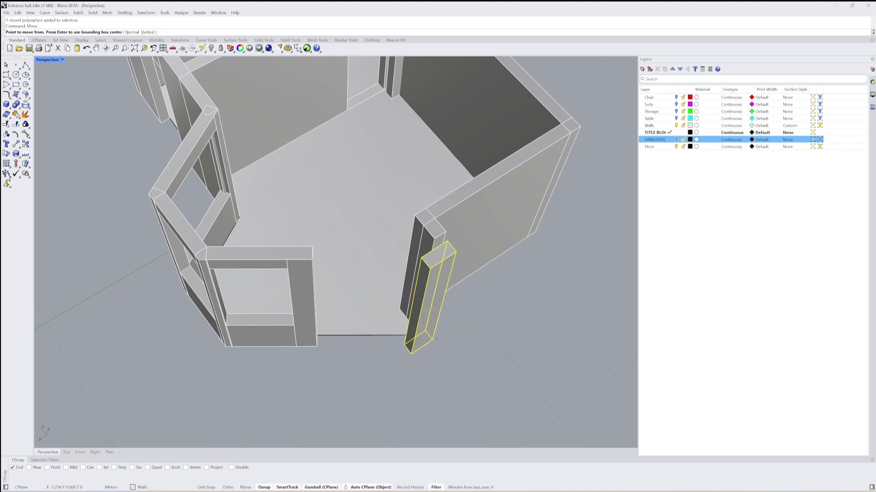
{"action": "left_click", "coordinate": [433, 339]}
{"action": "left_click", "coordinate": [415, 328]}
Stretch the rotated piece in one direction with Scale1D so the new wall reaches level with the bay window's end wall
{"action": "type", "text": "Scale1D"}
{"action": "key", "text": "Return"}
{"action": "left_click", "coordinate": [414, 329]}
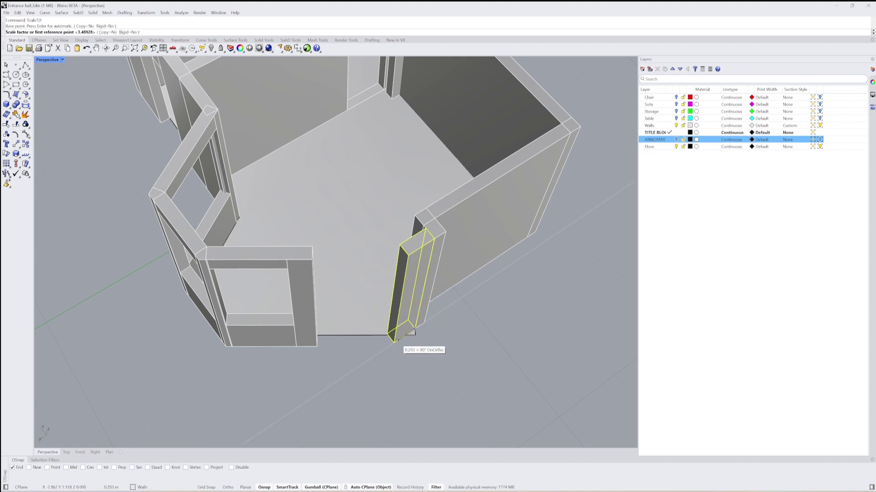
{"action": "left_click", "coordinate": [394, 342]}
{"action": "left_click", "coordinate": [317, 346]}
{"action": "key", "text": "Escape"}
Copy the original narrow wall piece from its outer bottom corner to the free end of the new wall
{"action": "left_click", "coordinate": [419, 324]}
{"action": "type", "text": "Copy"}
{"action": "key", "text": "Return"}
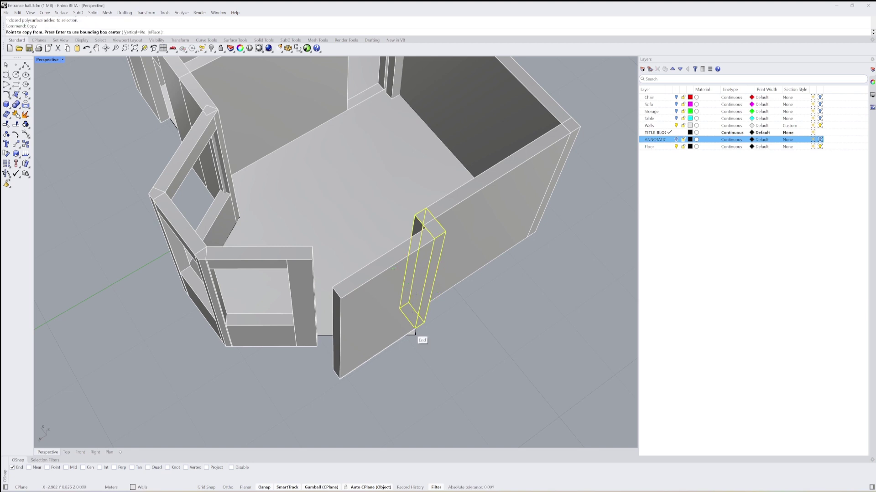
{"action": "left_click", "coordinate": [415, 329]}
{"action": "left_click", "coordinate": [333, 370]}
{"action": "key", "text": "Return"}
Stretch the second copy with Scale1D to close the remaining gap between the new wall and the bay window
{"action": "left_click", "coordinate": [332, 319]}
{"action": "type", "text": "Scale1D"}
{"action": "key", "text": "Return"}
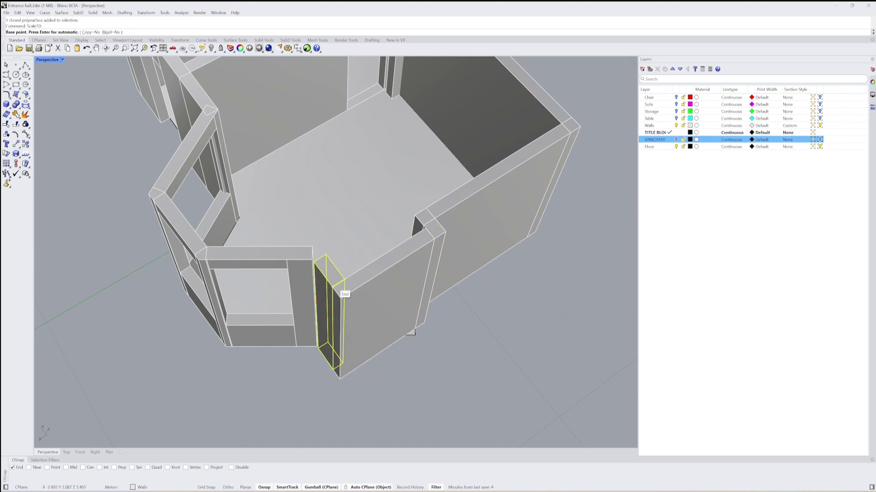
{"action": "left_click", "coordinate": [332, 287]}
{"action": "left_click", "coordinate": [314, 262]}
{"action": "left_click", "coordinate": [321, 253]}
{"action": "scroll", "coordinate": [321, 253], "scroll_direction": "down", "scroll_amount": 10}
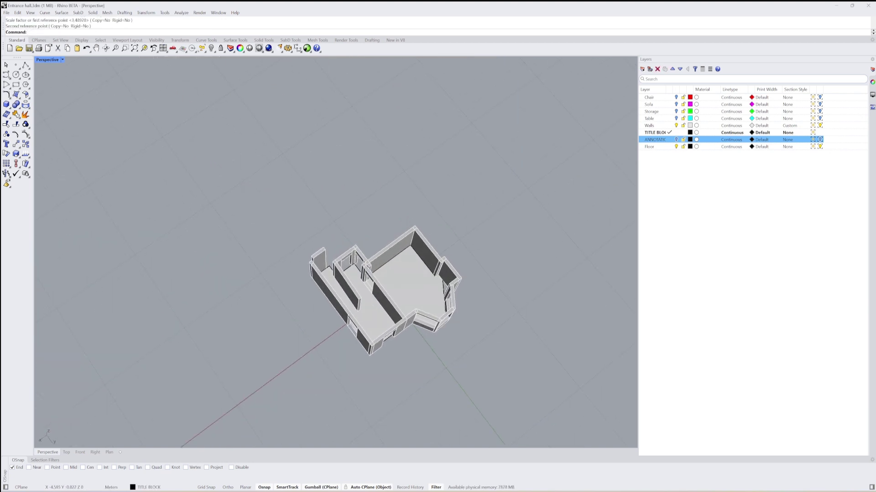
Run ShrinkWrap on all visible walls and floors with a target edge length of 0.01, and select the resulting mesh
{"action": "scroll", "coordinate": [436, 279], "scroll_direction": "up", "scroll_amount": 4}
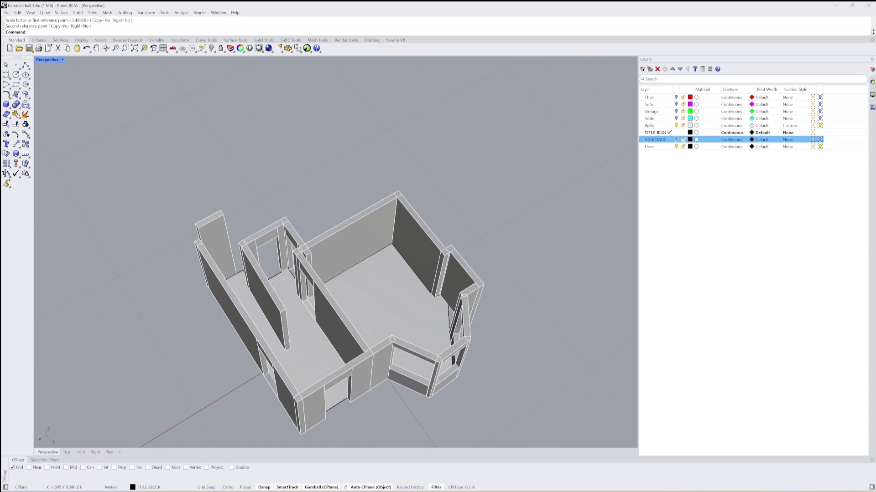
{"action": "scroll", "coordinate": [435, 279], "scroll_direction": "down", "scroll_amount": 4}
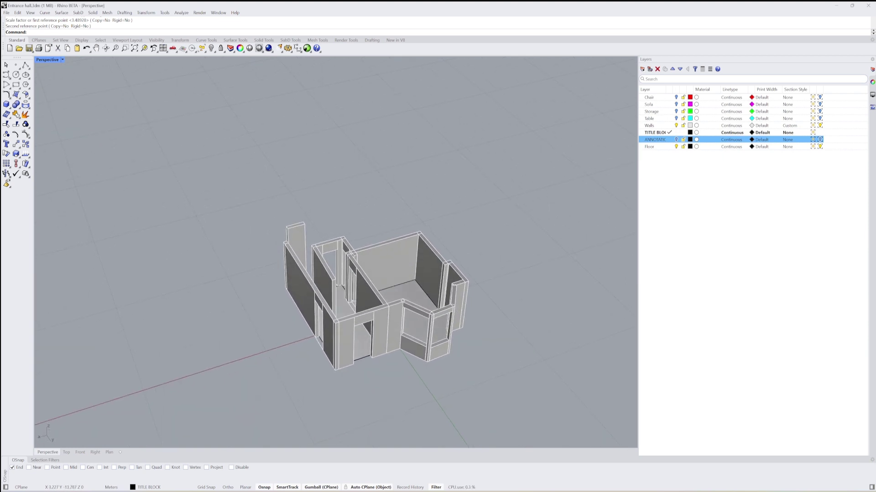
{"action": "left_click_drag", "start_coordinate": [208, 169], "coordinate": [532, 393]}
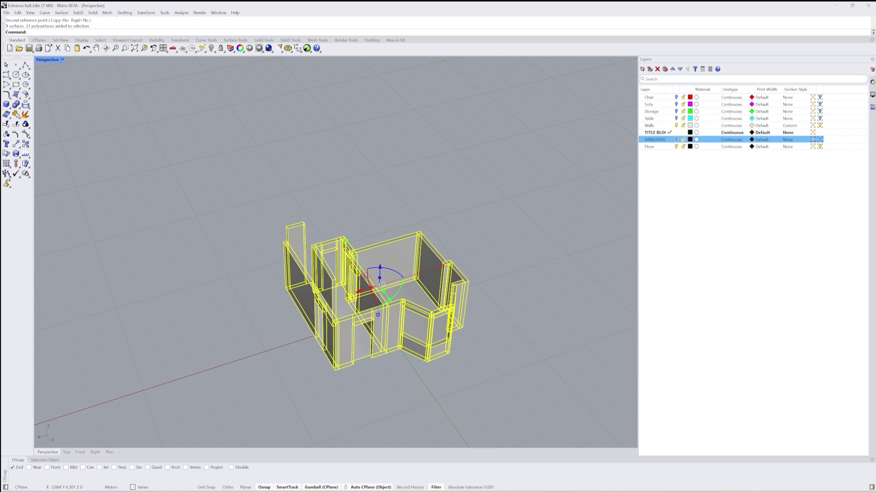
{"action": "type", "text": "ShrinkWrap"}
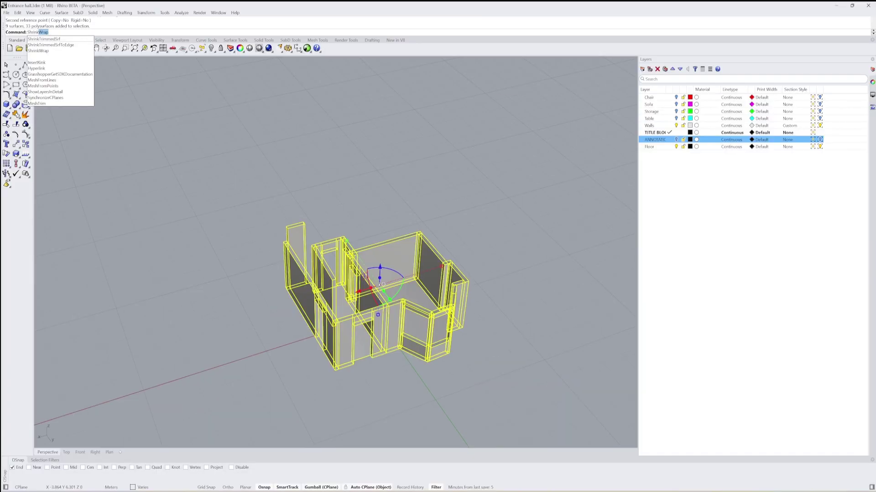
{"action": "key", "text": "Return"}
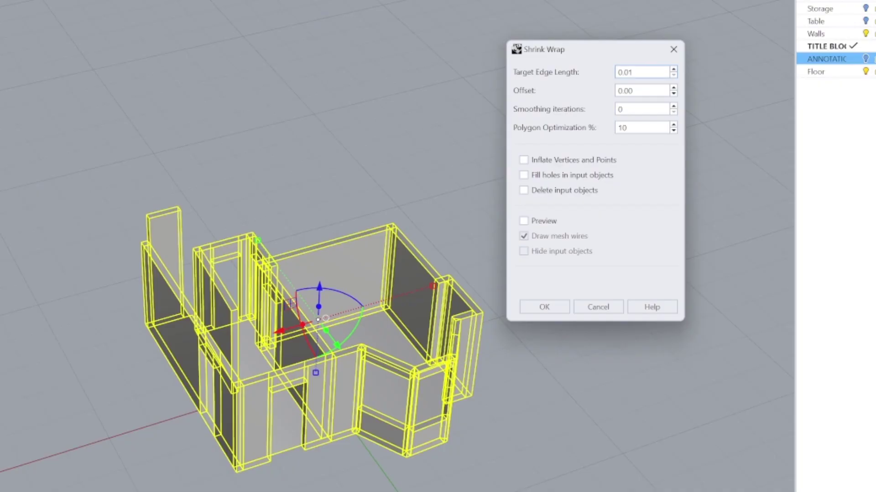
{"action": "double_click", "coordinate": [625, 72]}
{"action": "left_click", "coordinate": [635, 72]}
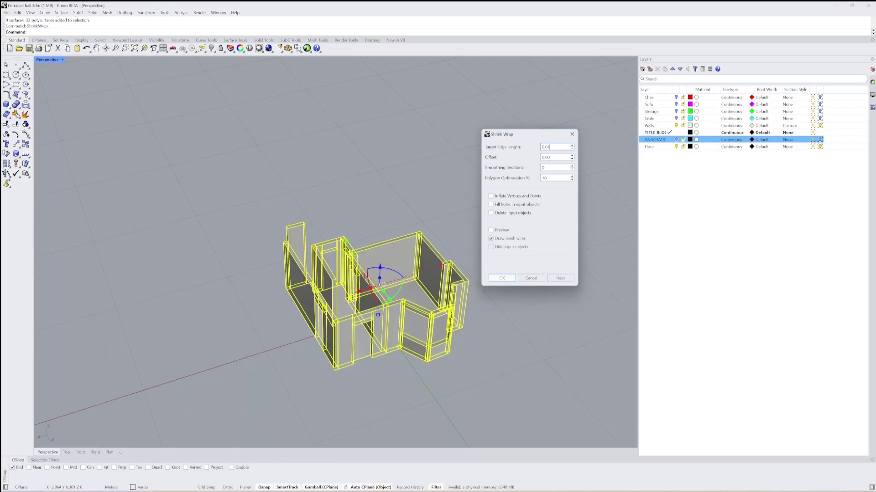
{"action": "key", "text": "Return"}
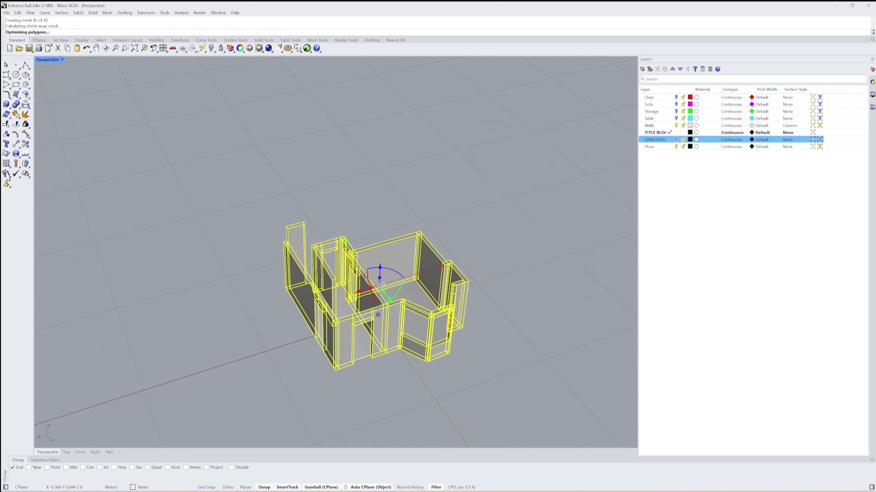
{"action": "key", "text": "Escape"}
{"action": "left_click", "coordinate": [404, 268]}
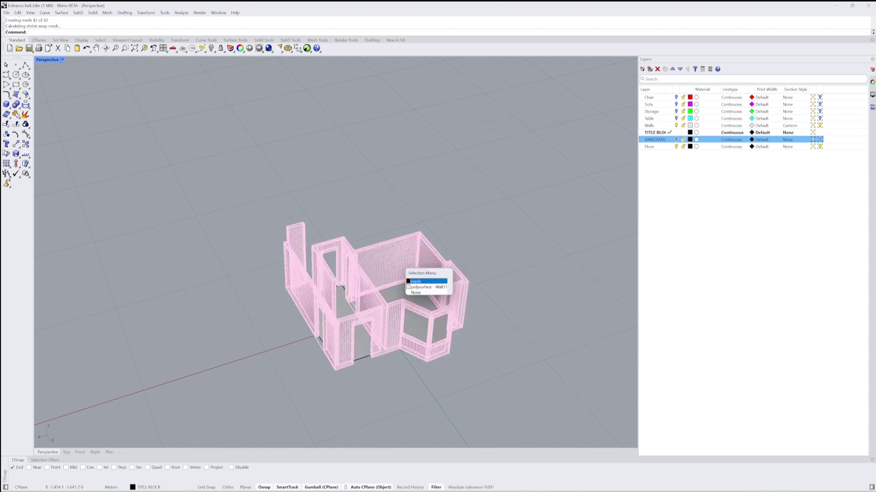
{"action": "left_click", "coordinate": [416, 281]}
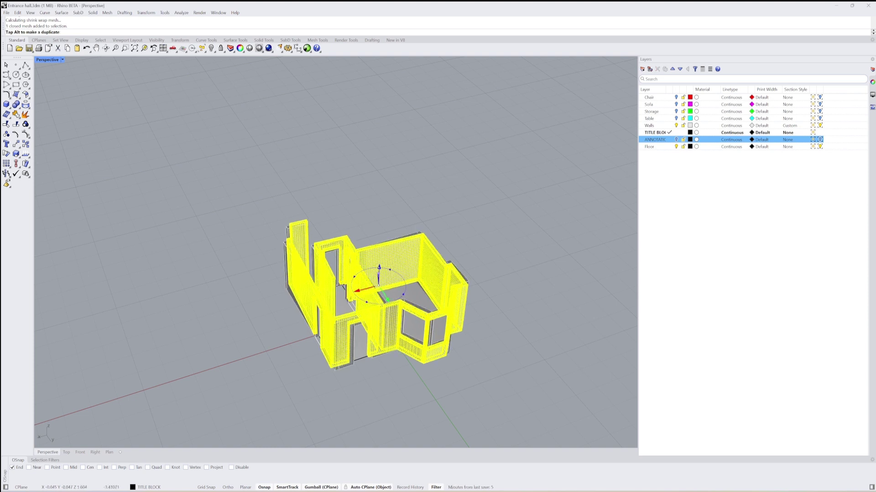
{"action": "key", "text": "ctrl+z"}
{"action": "left_click_drag", "start_coordinate": [381, 268], "coordinate": [382, 268]}
{"action": "key", "text": "ctrl+z"}
{"action": "key", "text": "ctrl+z"}
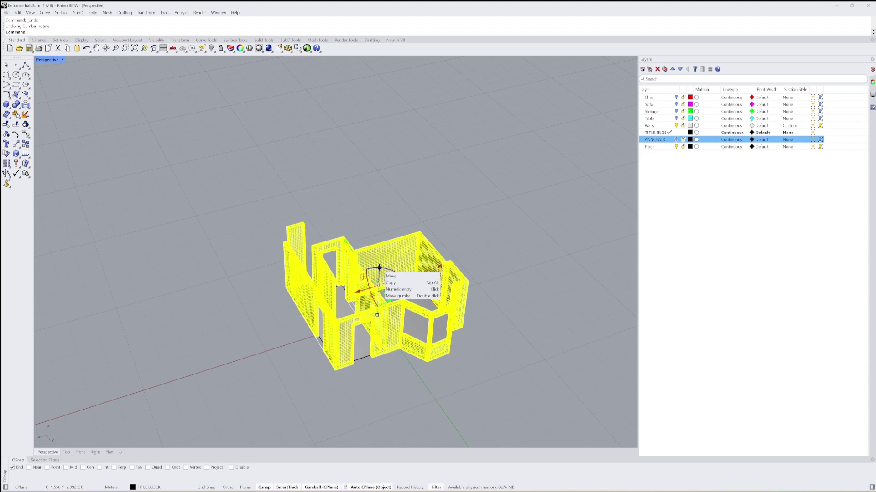
Move the shrink-wrapped mesh straight up until it stands clear above the original walls
{"action": "key", "text": "alt"}
{"action": "left_click_drag", "start_coordinate": [379, 270], "coordinate": [379, 103]}
{"action": "right_click_drag", "start_coordinate": [367, 203], "coordinate": [458, 244], "text": "shift"}
{"action": "left_click", "coordinate": [426, 240]}
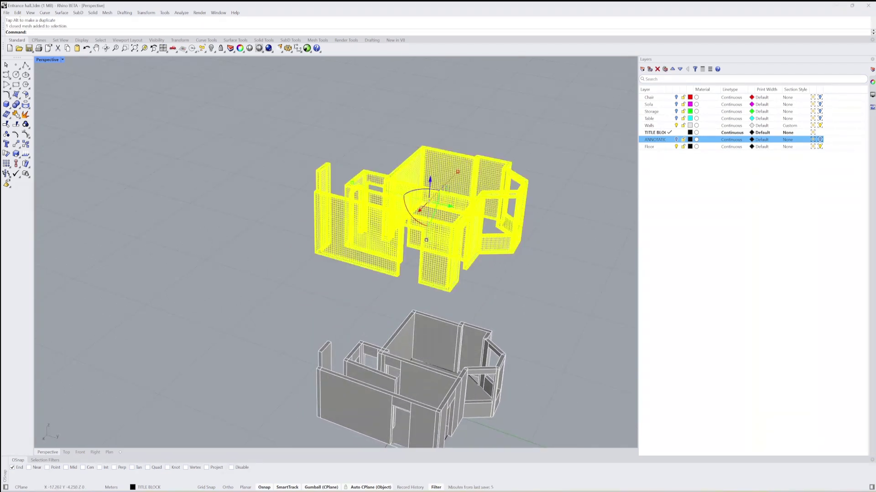
Examine the deselected shrink-wrapped mesh and compare its walls and openings with the original model below
{"action": "right_click_drag", "start_coordinate": [365, 155], "coordinate": [311, 155]}
{"action": "scroll", "coordinate": [310, 155], "scroll_direction": "up", "scroll_amount": 2}
{"action": "key", "text": "Escape"}
{"action": "right_click_drag", "start_coordinate": [374, 164], "coordinate": [337, 176]}
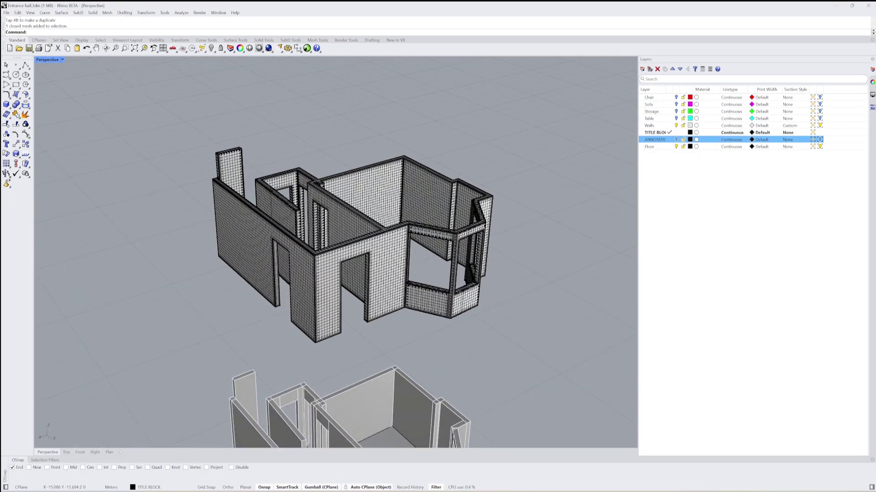
{"action": "scroll", "coordinate": [430, 213], "scroll_direction": "down", "scroll_amount": 6}
{"action": "scroll", "coordinate": [431, 349], "scroll_direction": "up", "scroll_amount": 2}
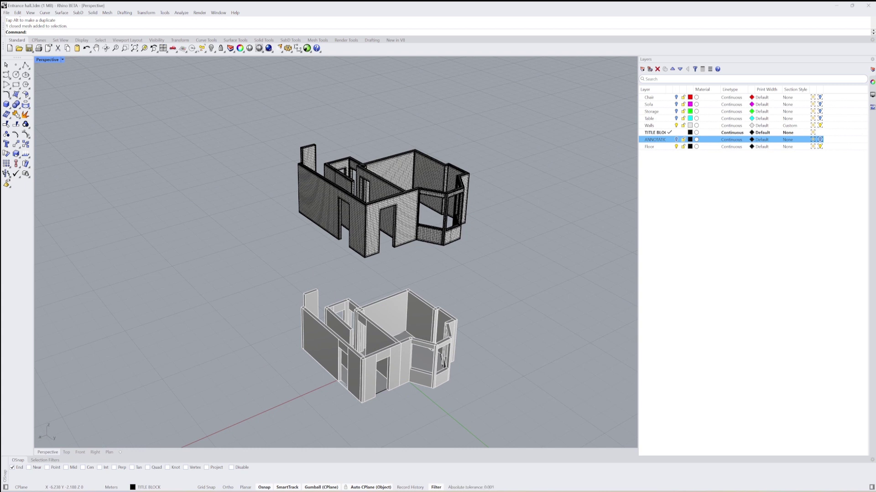